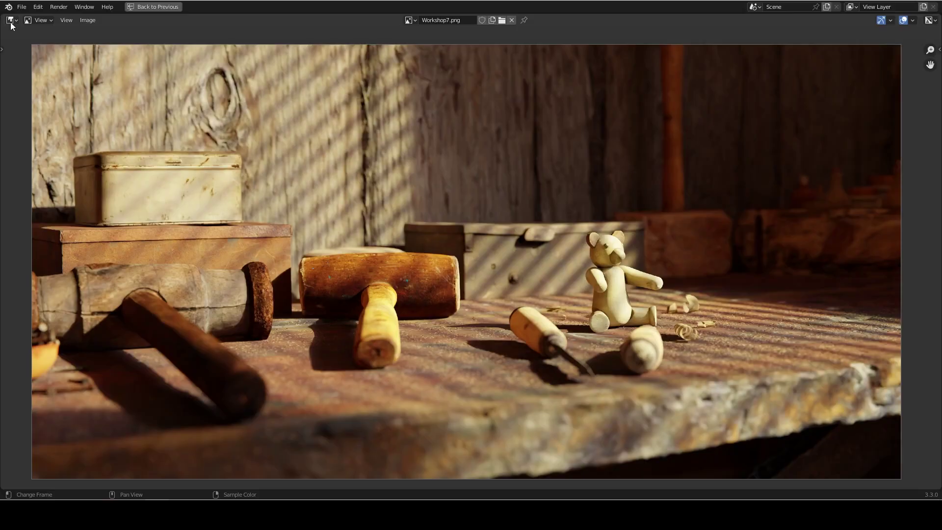
# Switch the render area to a live 3D Viewport and orbit around the shed, ending in camera view.
pyautogui.click(10, 21)
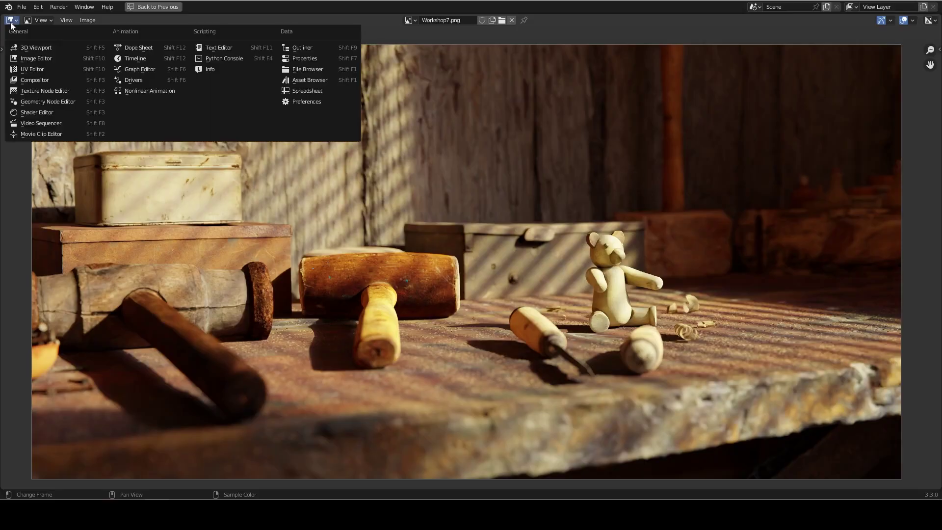
pyautogui.click(29, 49)
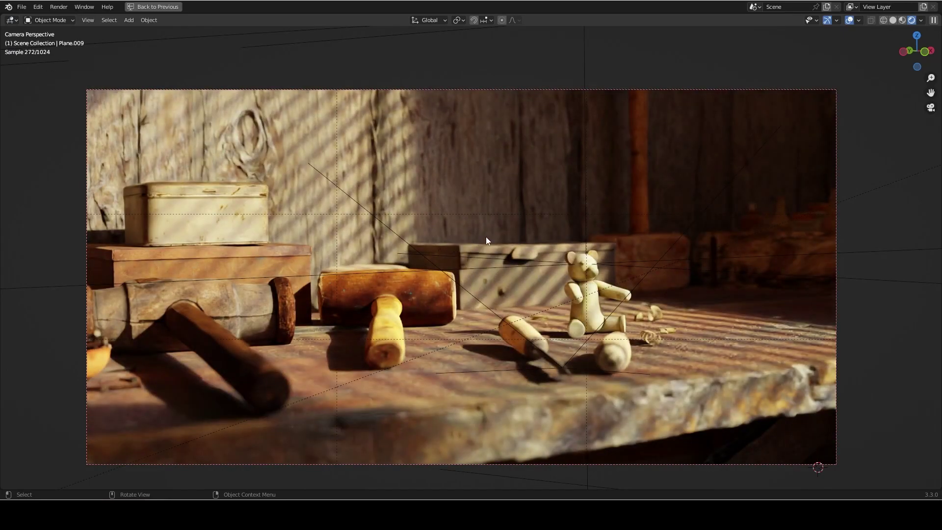
pyautogui.press('KP_0')
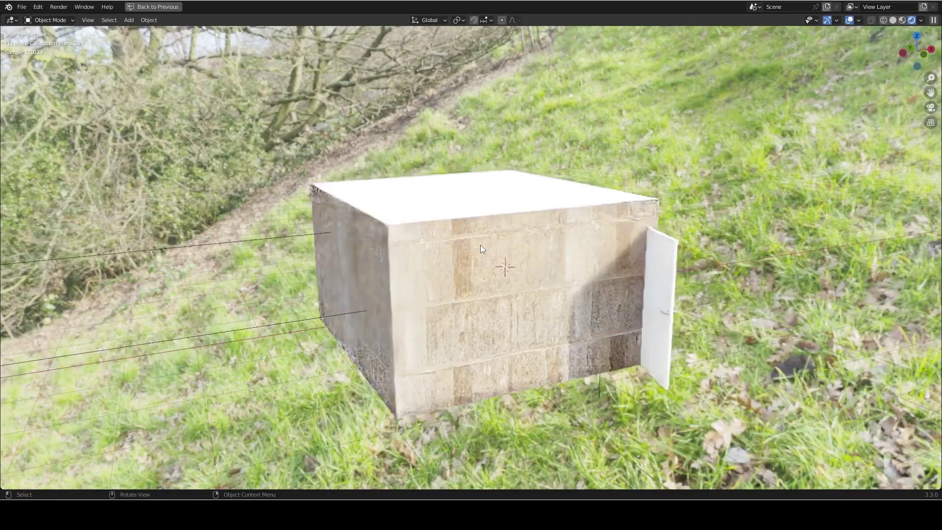
pyautogui.moveTo(481, 245); pyautogui.dragTo(714, 135, button='middle')
pyautogui.moveTo(700, 169); pyautogui.dragTo(370, 299, button='middle')
pyautogui.scroll(4, 471, 241)
pyautogui.press('KP_0')
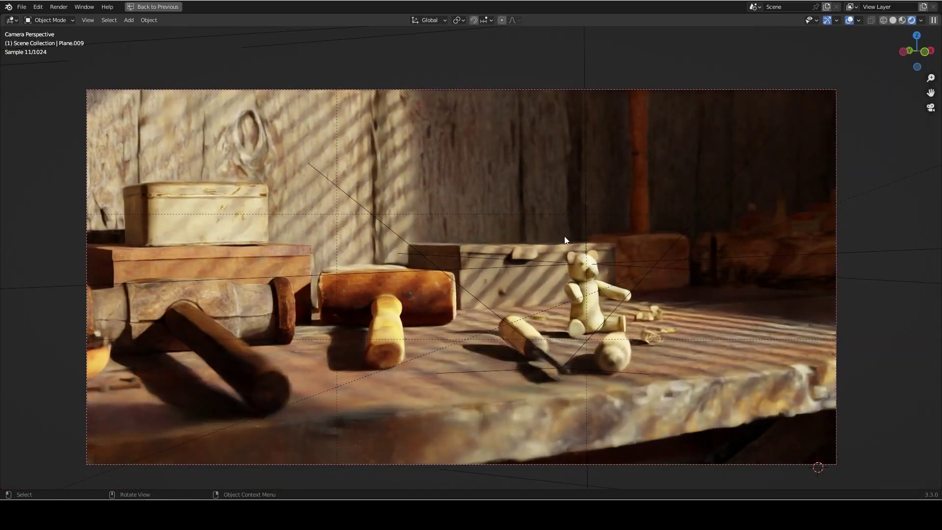
# Select the Area light by the window, frame the view on it, then return to camera view.
pyautogui.press('KP_0')
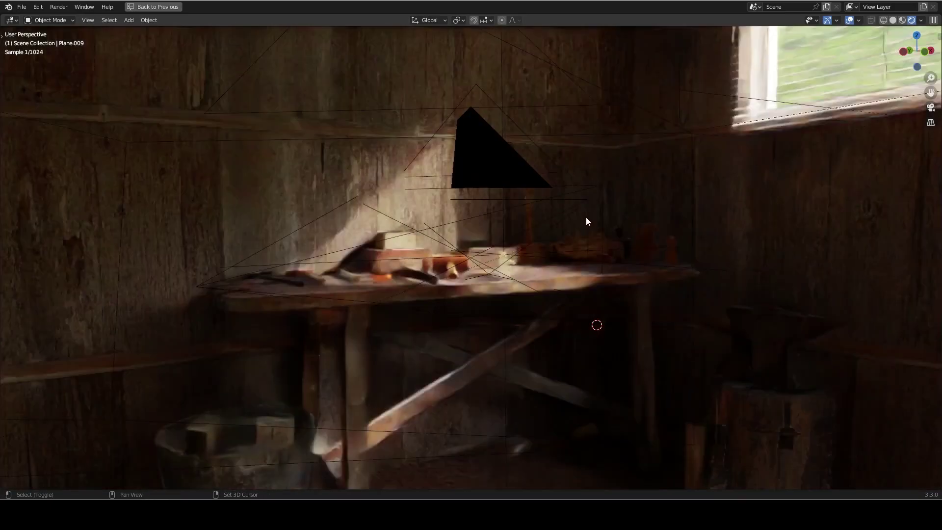
pyautogui.keyDown('shift'); pyautogui.moveTo(586, 217); pyautogui.dragTo(573, 186, button='middle'); pyautogui.keyUp('shift')
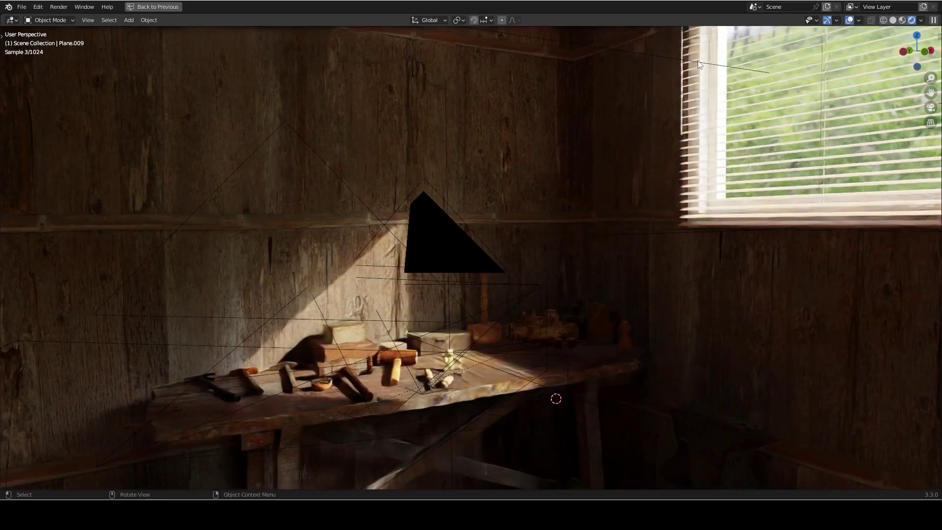
pyautogui.click(697, 60)
pyautogui.press('KP_Decimal')
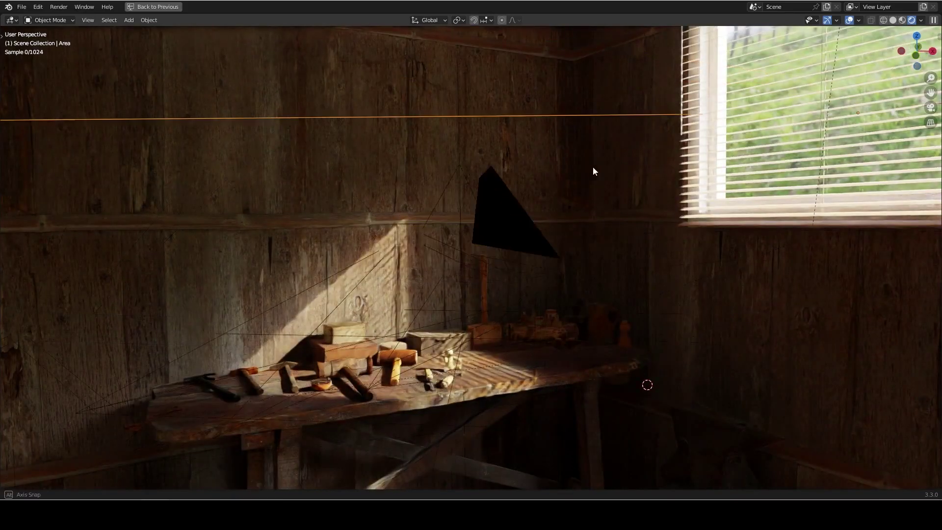
pyautogui.scroll(-5, 369, 211)
pyautogui.scroll(3, 384, 210)
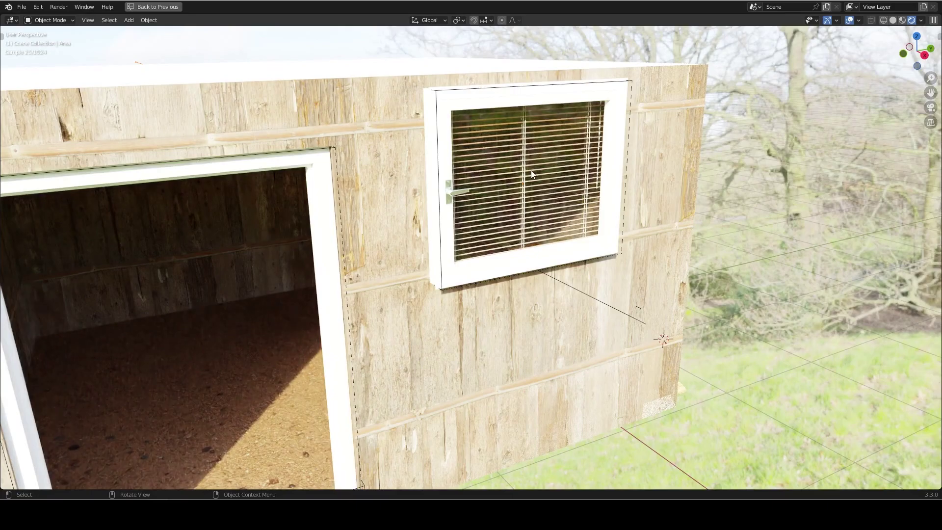
pyautogui.press('KP_0')
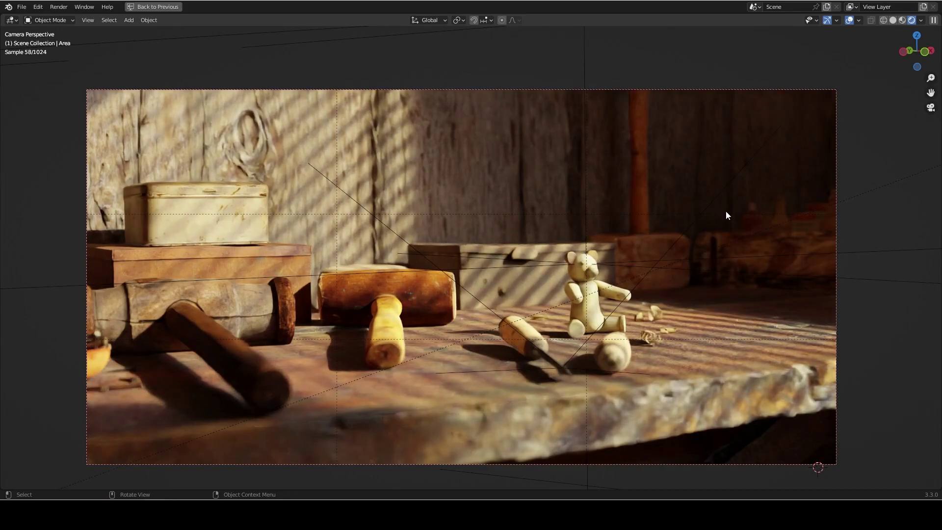
# Show the Easy HDRI sidebar settings and bring up the add-on's download page in Chrome.
pyautogui.press('n')
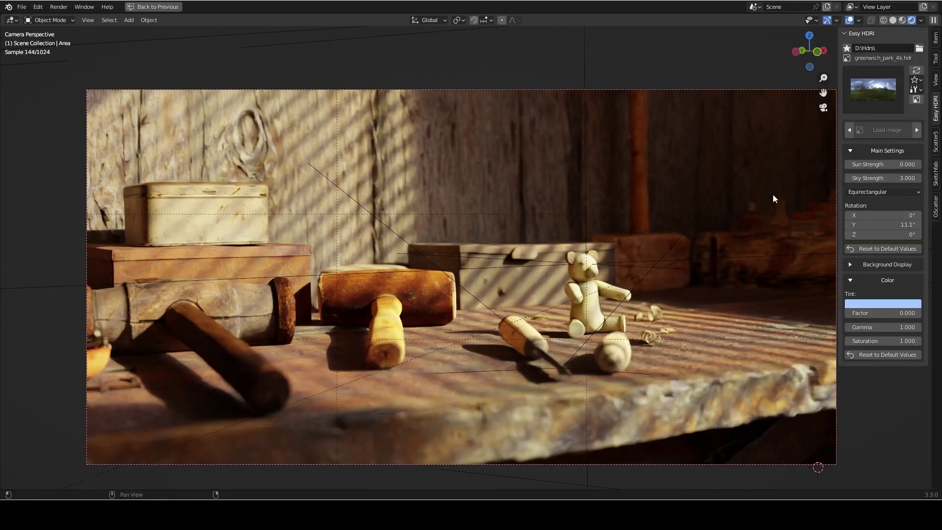
pyautogui.hotkey('alt', 'Tab')
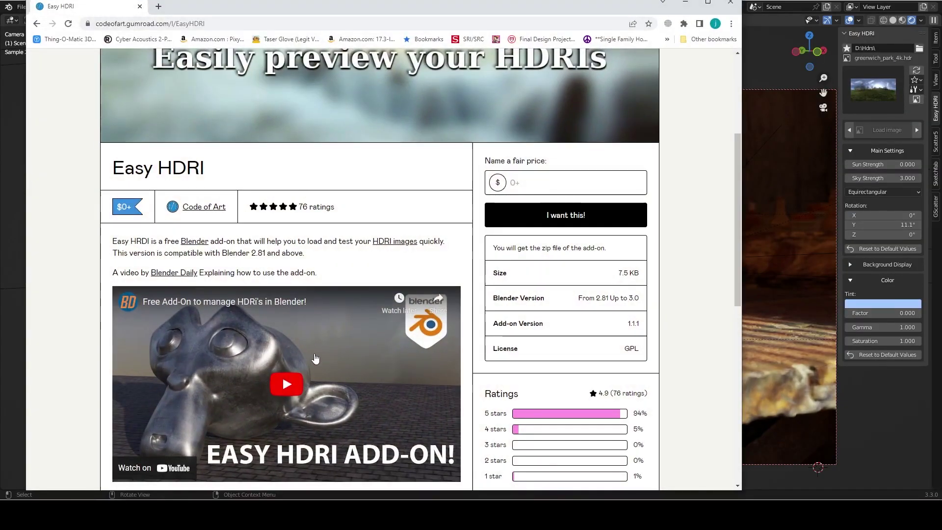
pyautogui.scroll(-4, 316, 352)
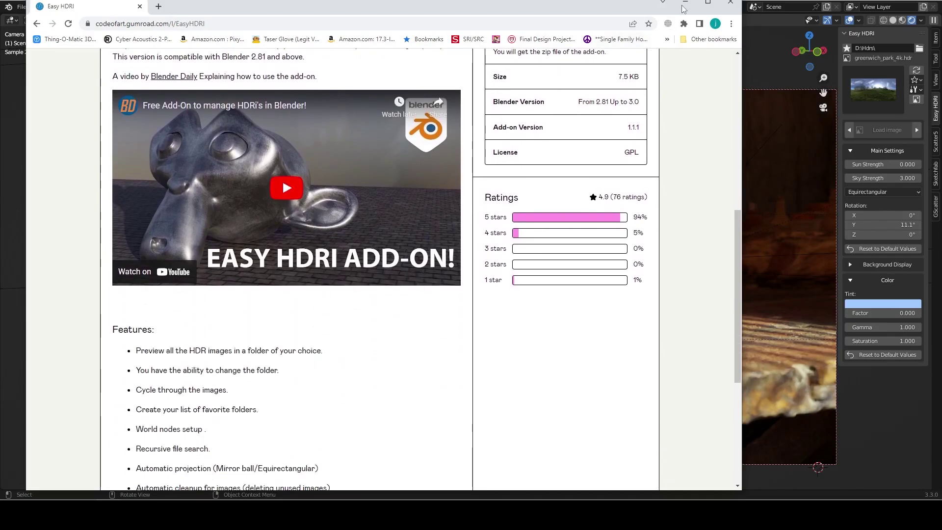
# Hide the browser and try a Sky Strength of 1, then undo back to 3.000.
pyautogui.click(686, 4)
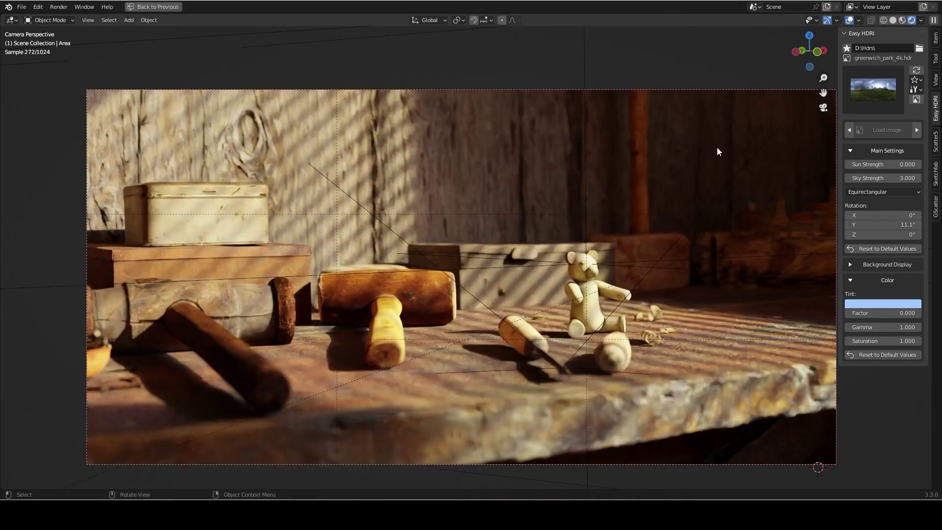
pyautogui.click(891, 179)
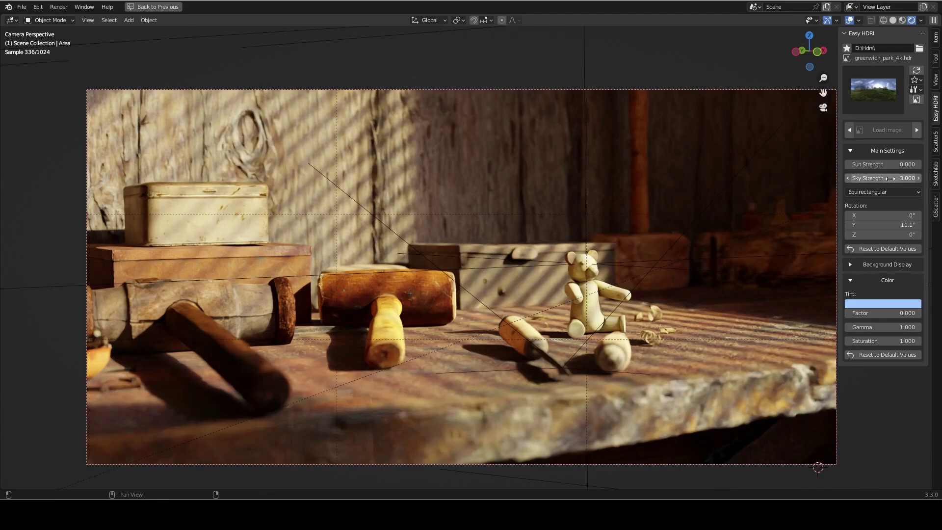
pyautogui.write('1')
pyautogui.press('Return')
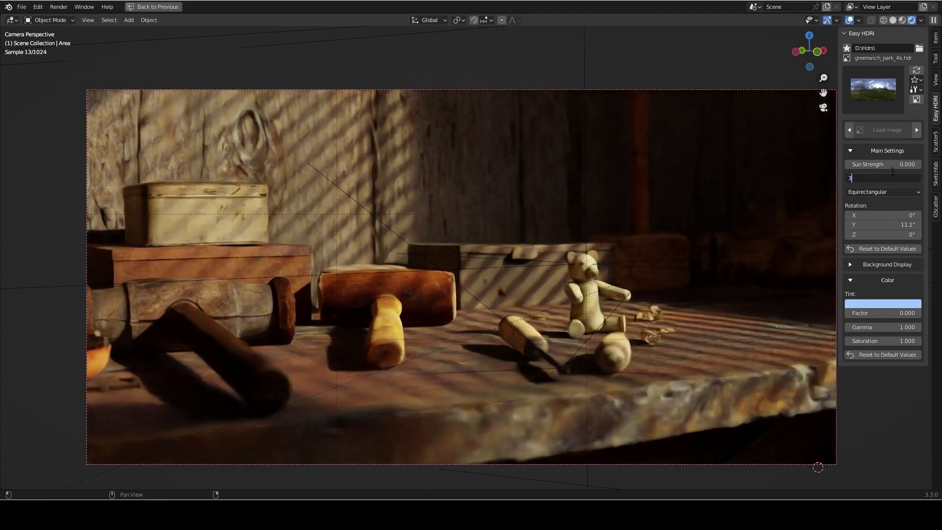
pyautogui.hotkey('ctrl', 'z')
# Rotate the HDRI around Z, then reset its Z rotation to 0°.
pyautogui.moveTo(894, 234); pyautogui.dragTo(852, 234)
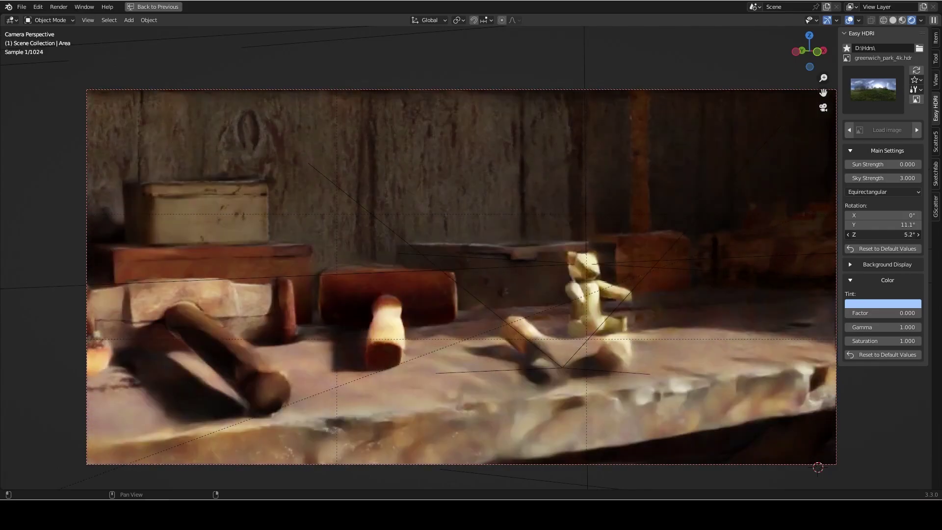
pyautogui.click(883, 235)
pyautogui.write('0')
pyautogui.press('Return')
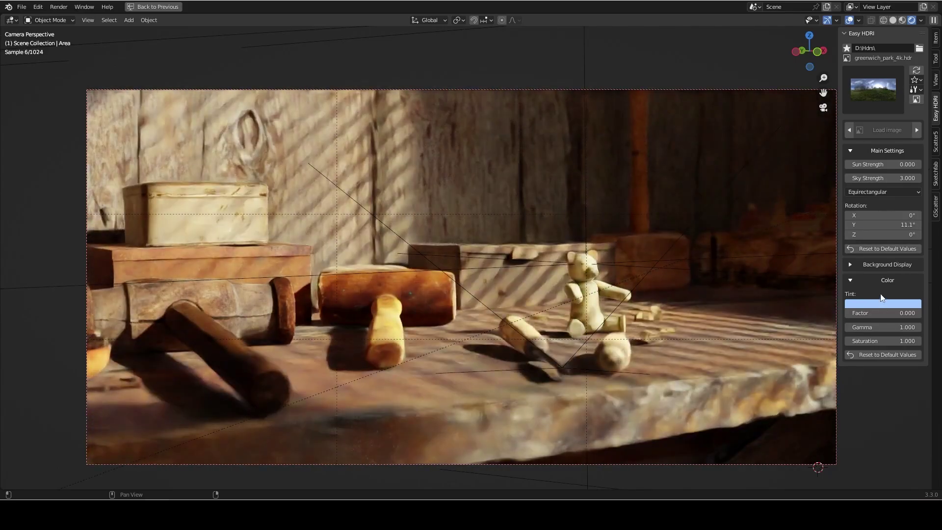
# Raise the light blue tint Factor to full, check its colour, then return Factor to 0.
pyautogui.click(853, 314)
pyautogui.moveTo(853, 313); pyautogui.dragTo(885, 320)
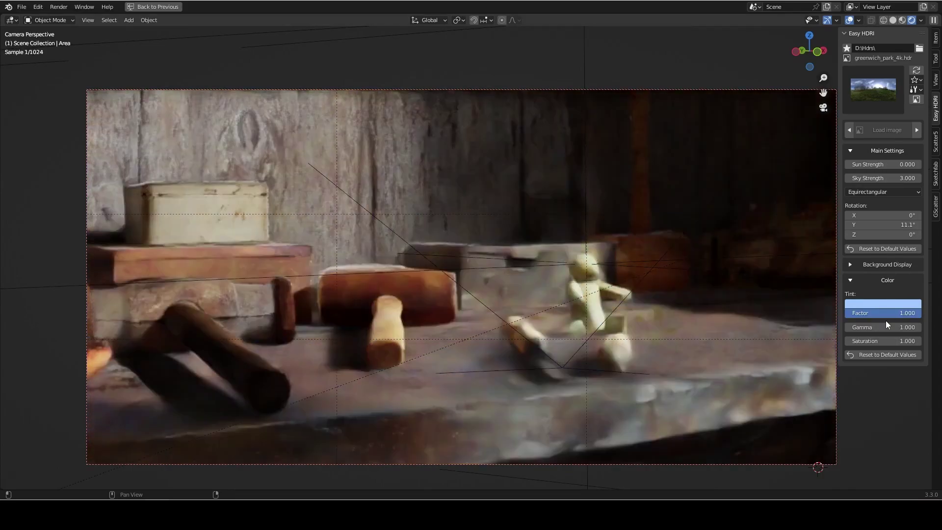
pyautogui.click(876, 304)
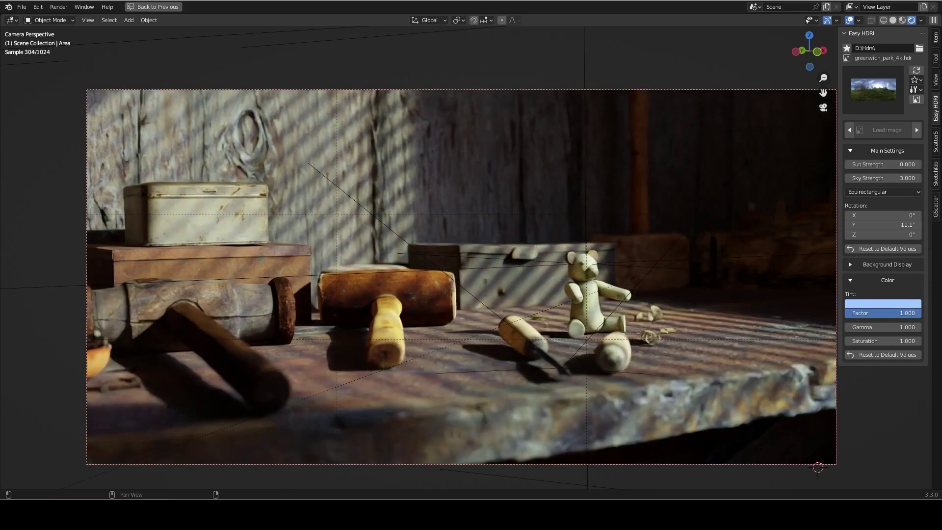
pyautogui.moveTo(878, 313); pyautogui.dragTo(844, 313)
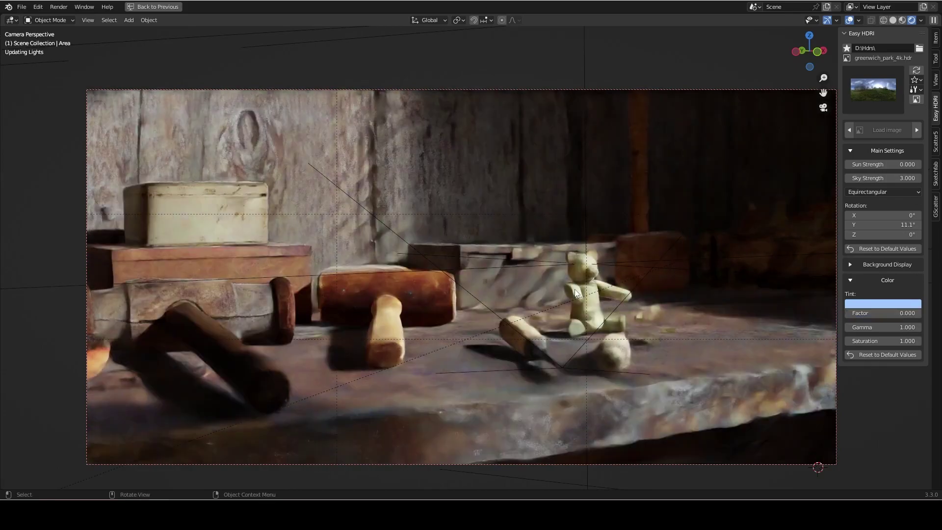
# Toggle the Easy HDRI sidebar and orbit around the mushroom forest floor to see the forest HDRI.
pyautogui.press('n')
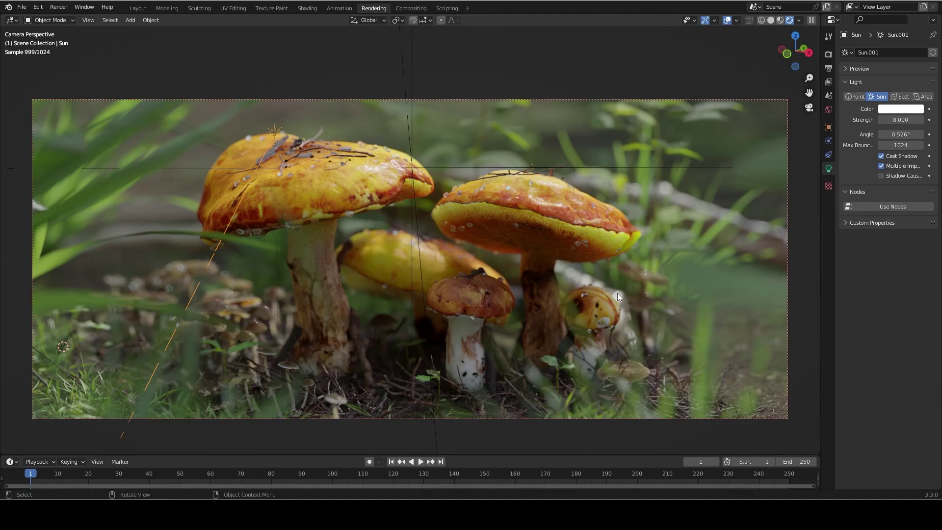
pyautogui.press('n')
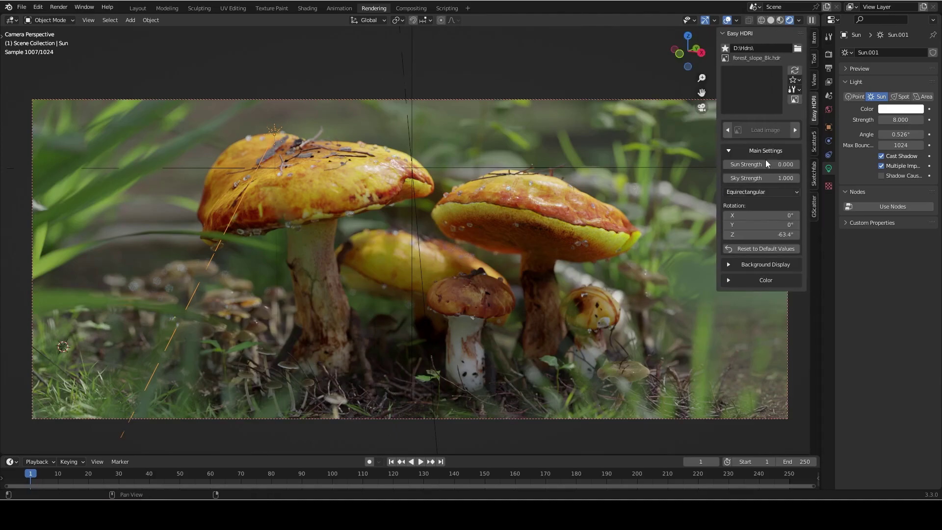
pyautogui.press('n')
pyautogui.moveTo(561, 270); pyautogui.dragTo(507, 137, button='middle')
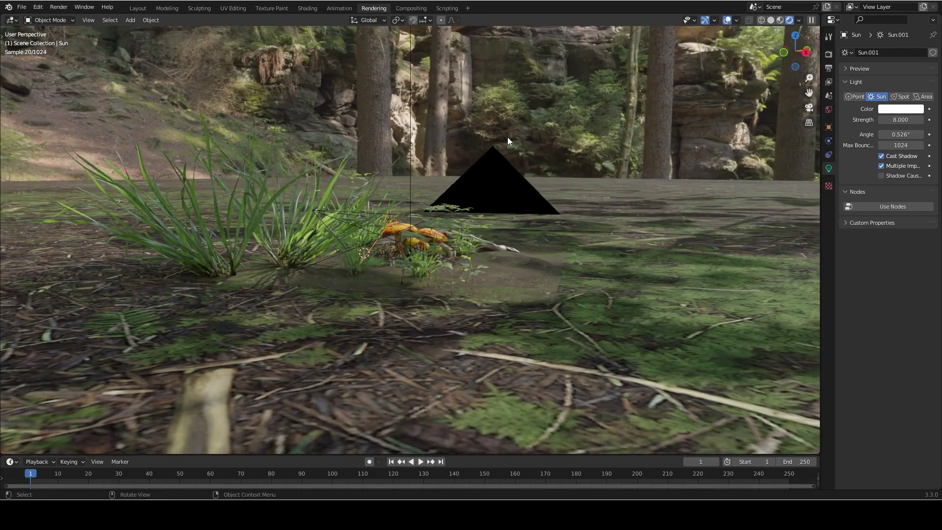
pyautogui.moveTo(475, 190); pyautogui.dragTo(485, 200, button='middle')
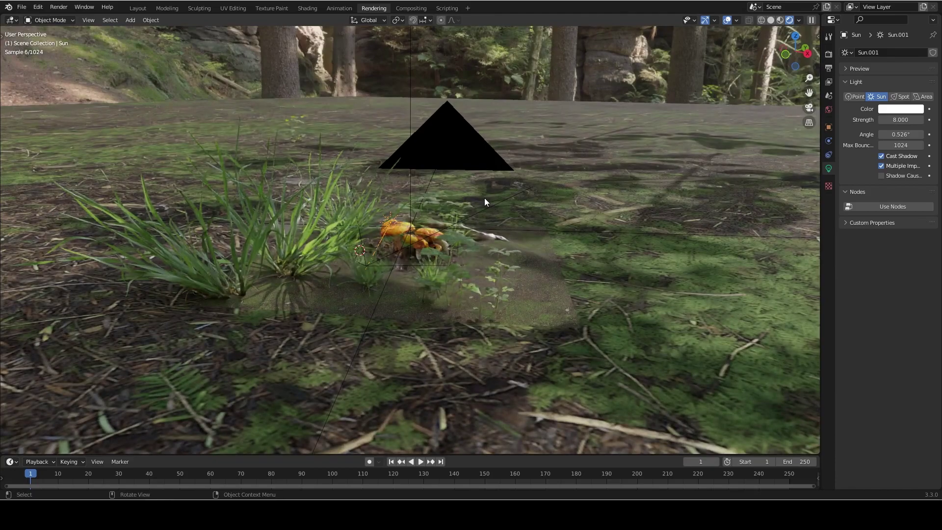
pyautogui.press('KP_0')
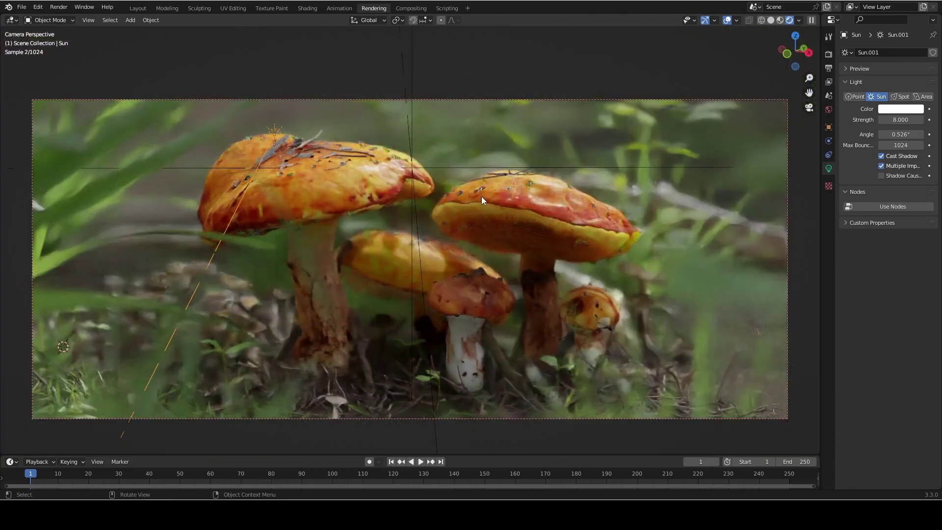
pyautogui.press('h')
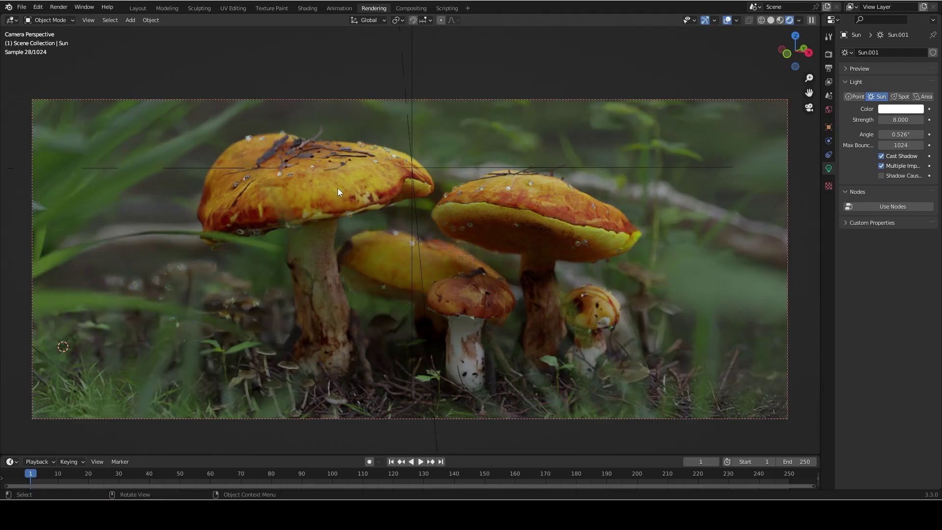
pyautogui.hotkey('alt', 'h')
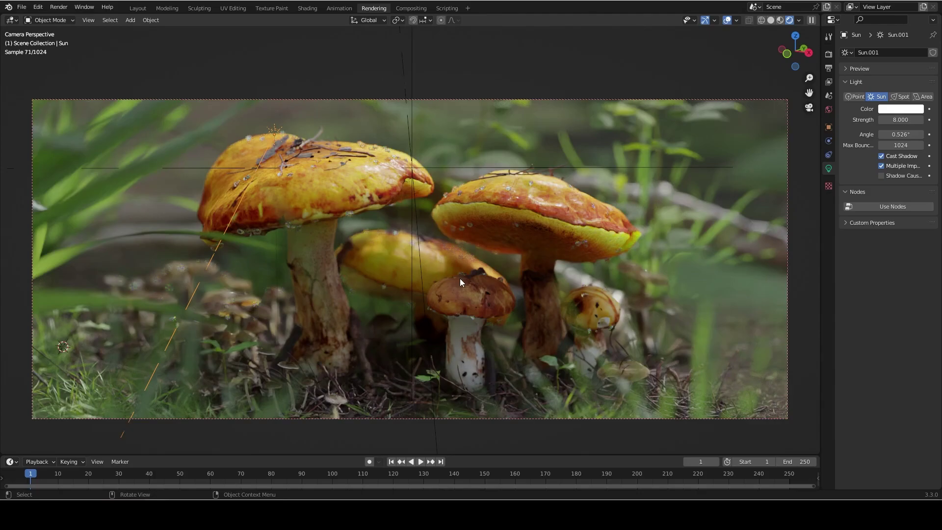
# Select the tree branch and orbit around the mushrooms, then return to camera view.
pyautogui.moveTo(460, 278); pyautogui.dragTo(505, 148, button='middle')
pyautogui.scroll(-5, 520, 240)
pyautogui.click(506, 202)
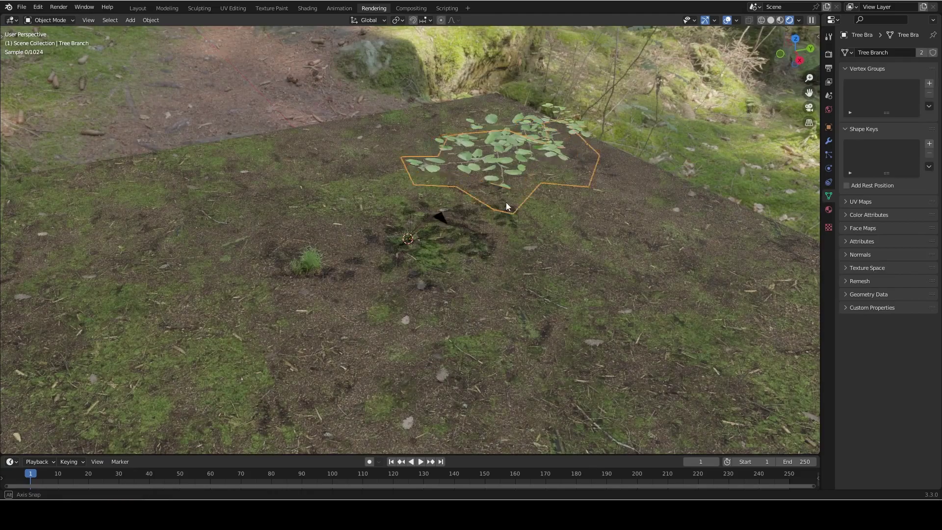
pyautogui.moveTo(506, 203); pyautogui.dragTo(462, 221, button='middle')
pyautogui.scroll(4, 518, 257)
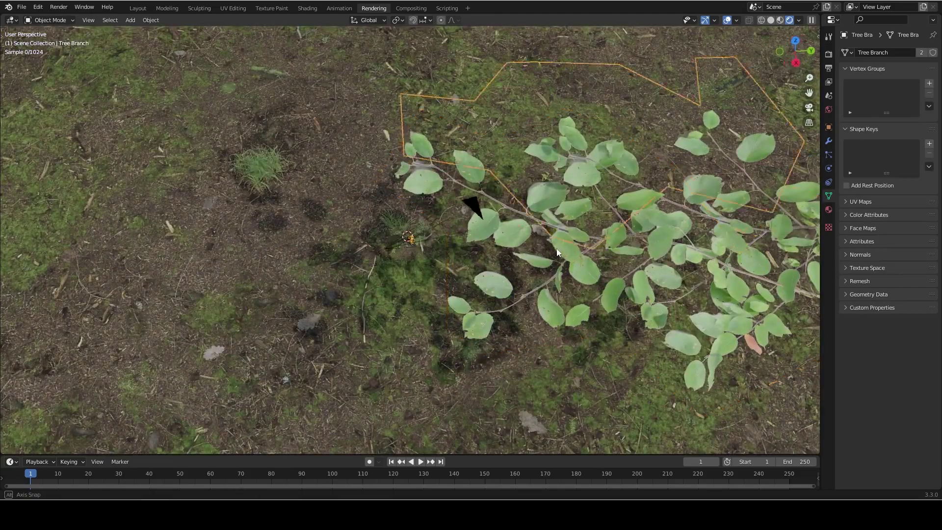
pyautogui.moveTo(557, 253); pyautogui.dragTo(531, 257, button='middle')
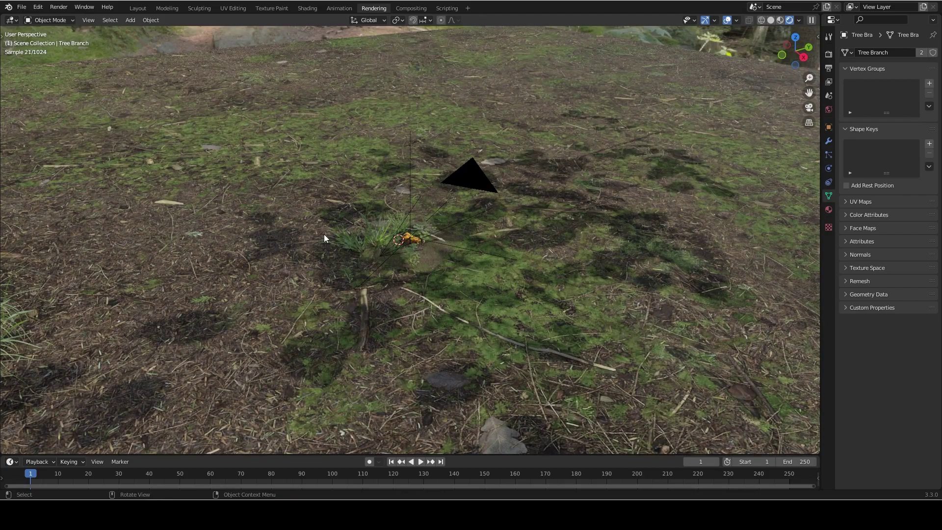
pyautogui.scroll(3, 324, 234)
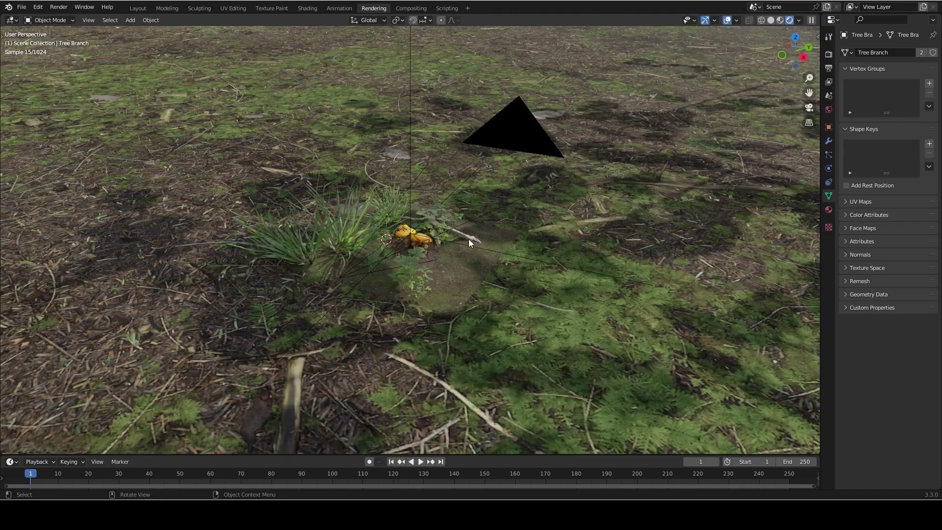
pyautogui.moveTo(467, 239); pyautogui.dragTo(554, 234, button='middle')
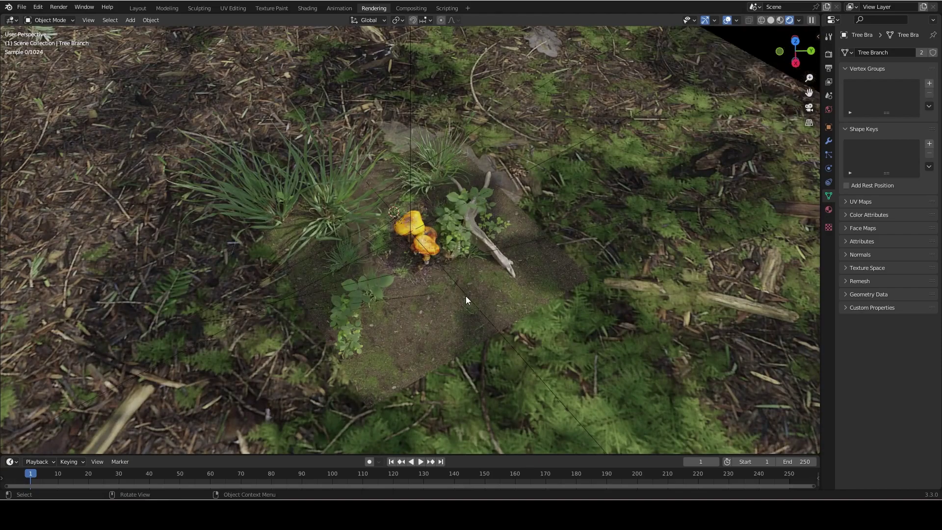
pyautogui.scroll(3, 466, 296)
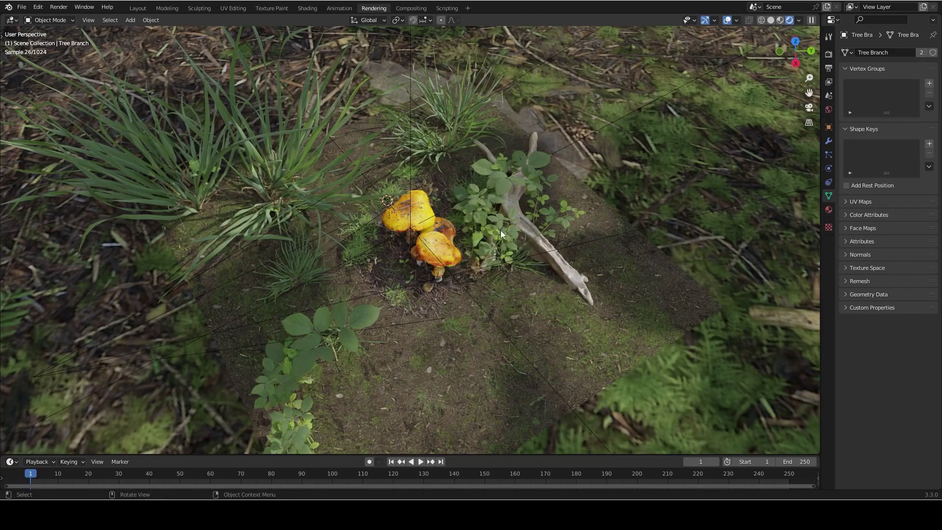
pyautogui.scroll(1, 456, 203)
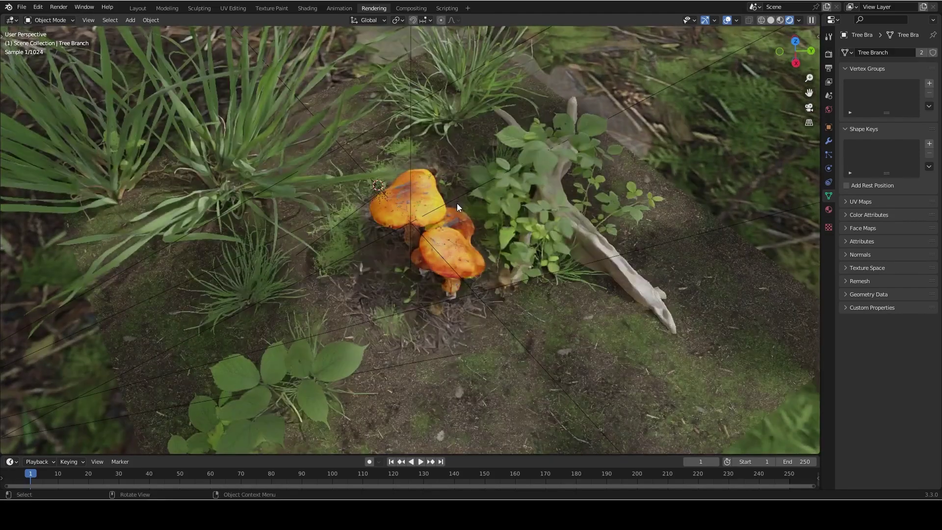
pyautogui.press('KP_0')
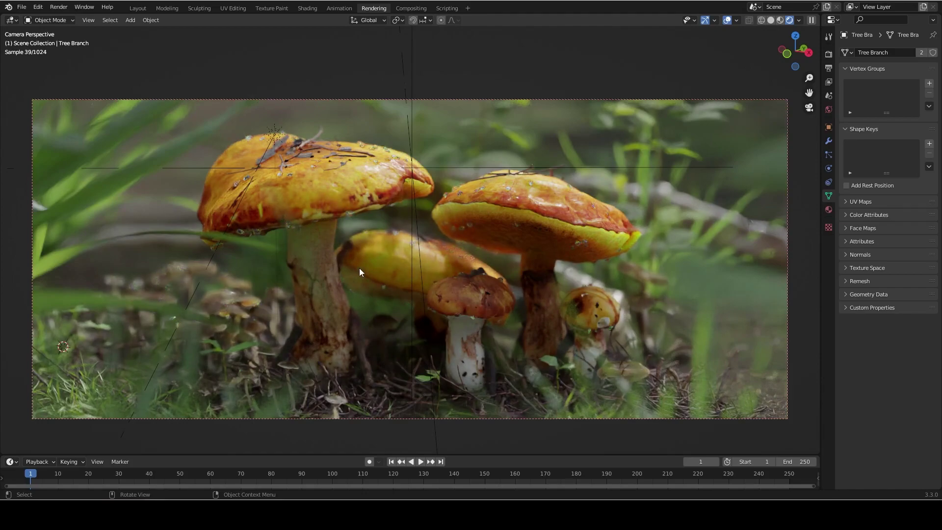
# Orbit out to see the camera and floating branch, then look through the camera again.
pyautogui.moveTo(359, 268); pyautogui.dragTo(451, 284, button='middle')
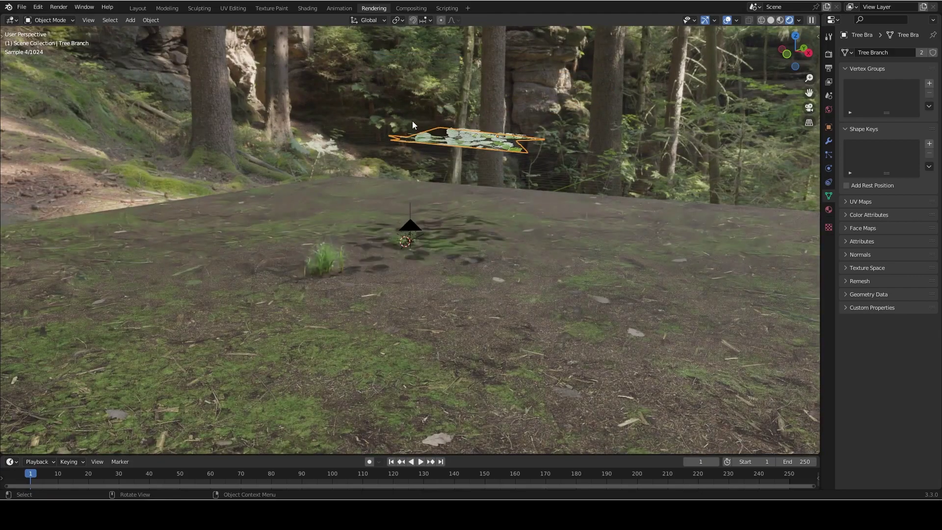
pyautogui.press('KP_0')
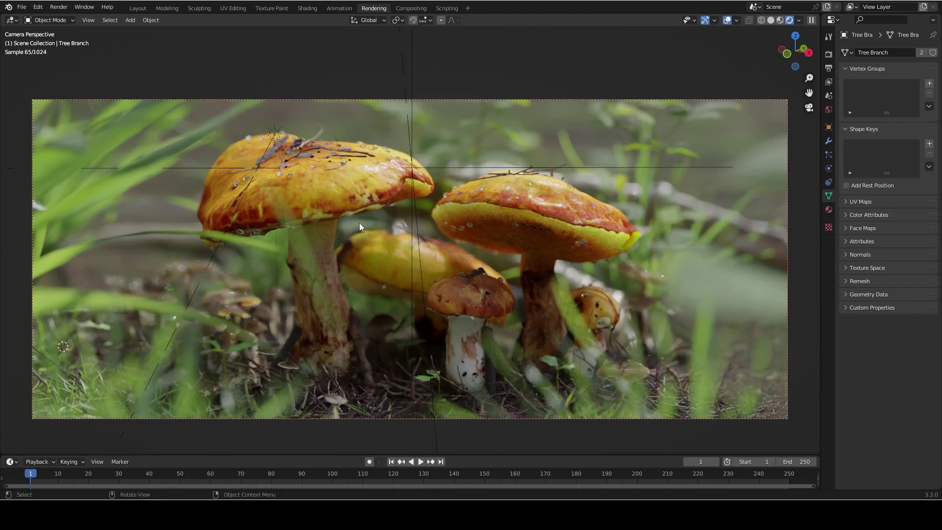
pyautogui.press('alt')
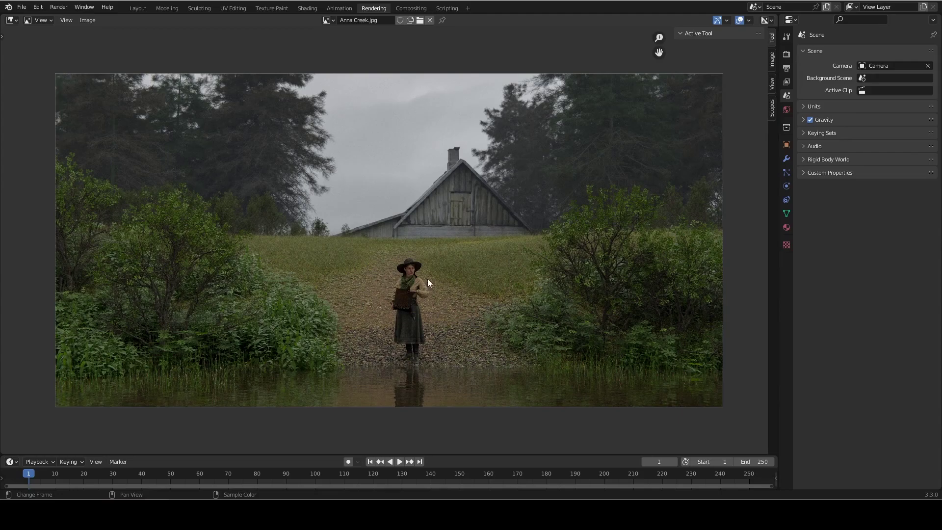
# Switch the photo view to a 3D Viewport and select Plane.002 in front of the woman.
pyautogui.click(11, 20)
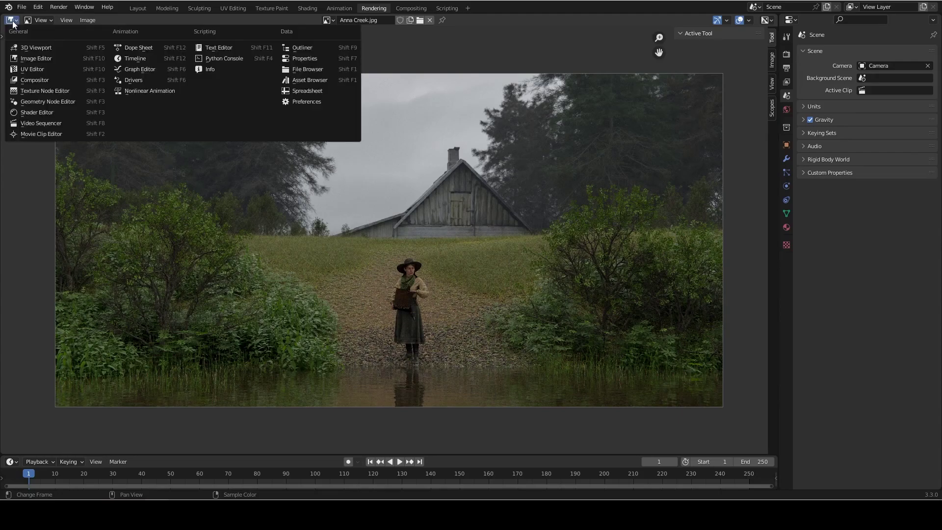
pyautogui.click(23, 45)
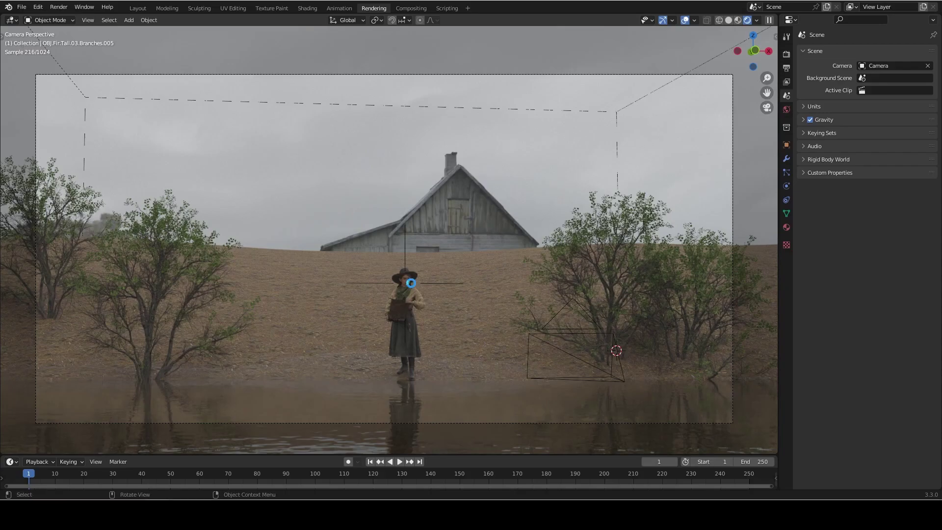
pyautogui.click(415, 285)
# Open Plane.002's Object Properties and expand Visibility to show Camera ray visibility off.
pyautogui.click(787, 144)
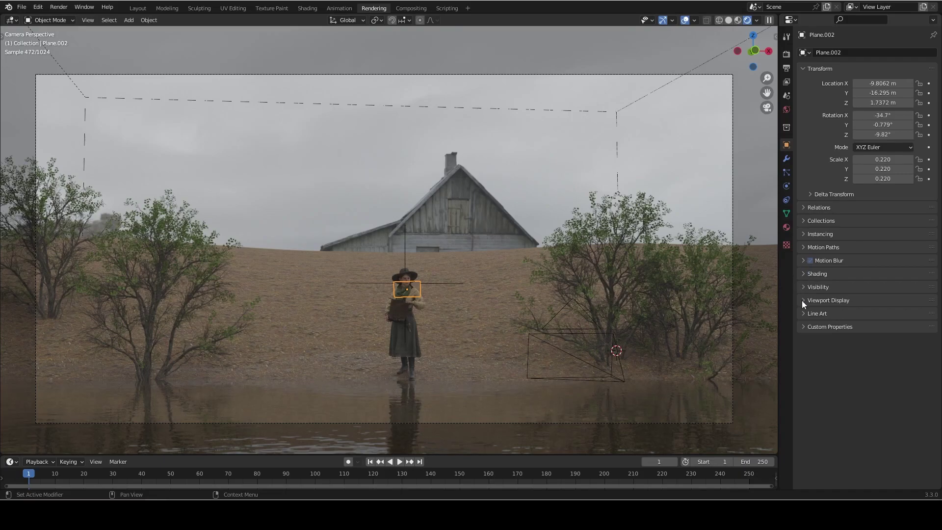
pyautogui.click(803, 287)
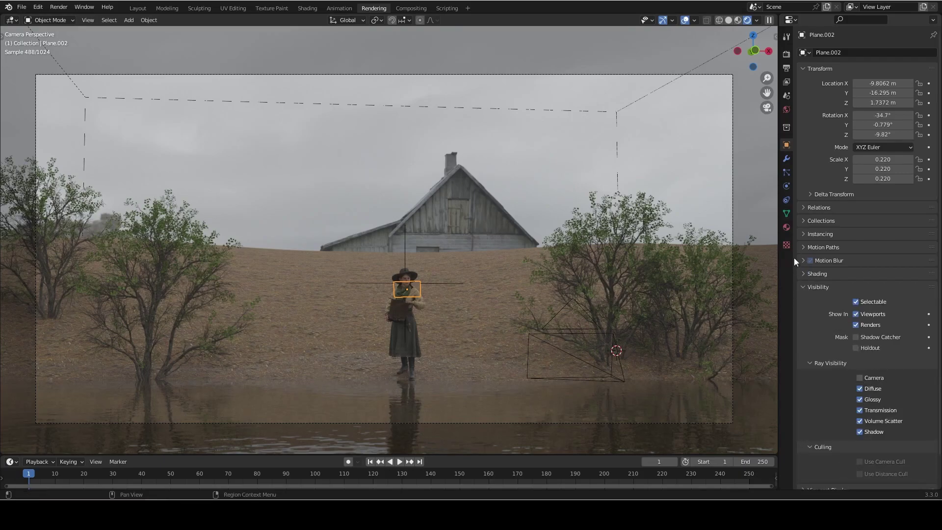
pyautogui.click(805, 287)
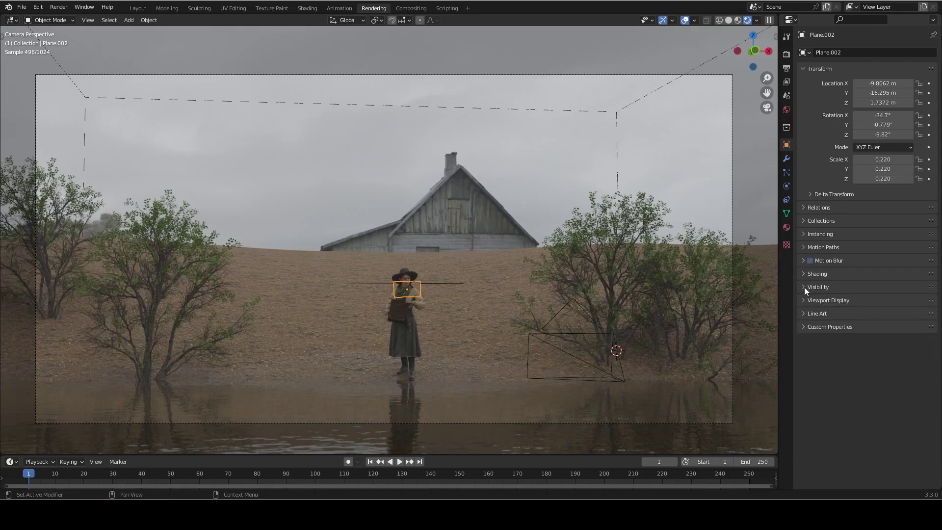
pyautogui.click(804, 287)
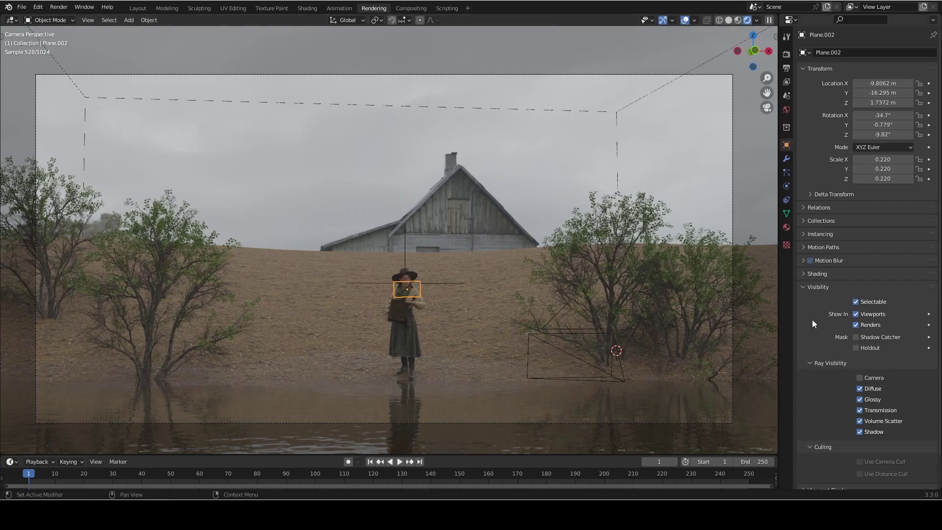
# Check Plane.002's Material.004 base colour, zoom in on the face, and hide the plane.
pyautogui.click(802, 287)
pyautogui.click(786, 227)
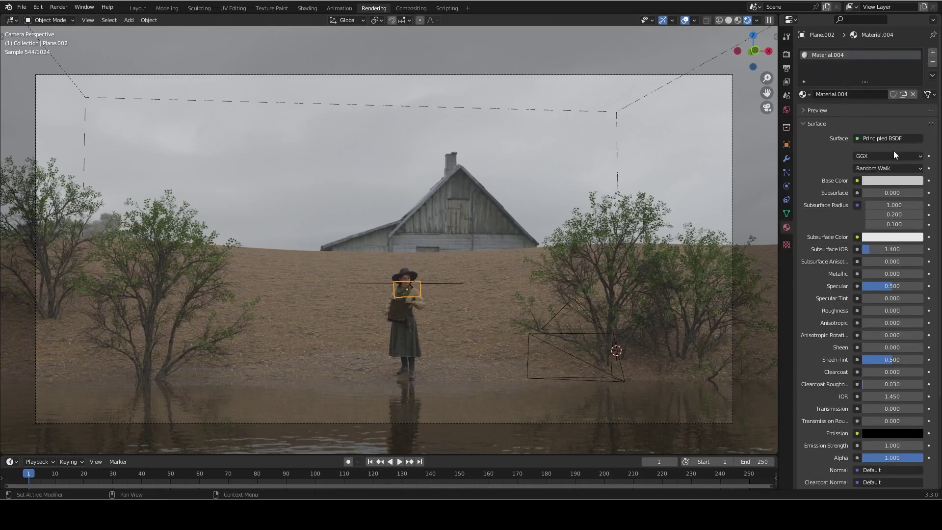
pyautogui.click(879, 181)
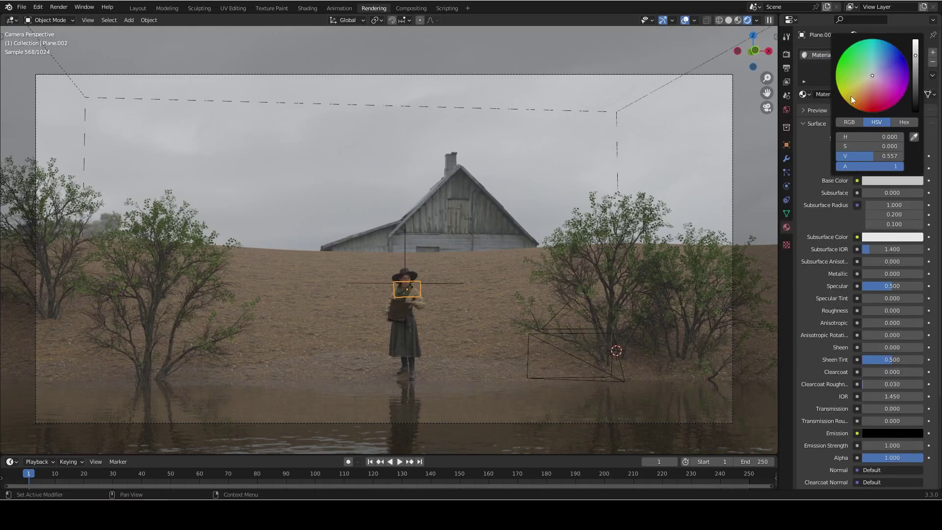
pyautogui.scroll(6, 378, 307)
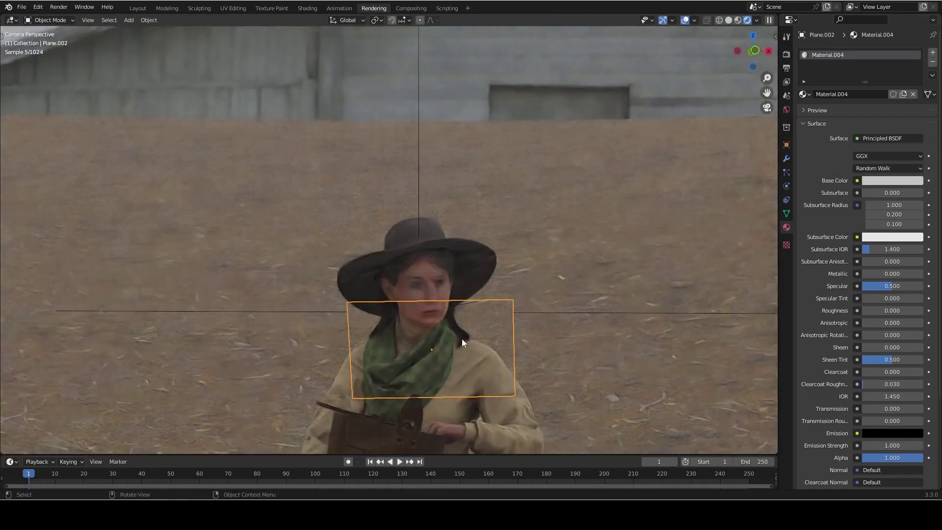
pyautogui.press('h')
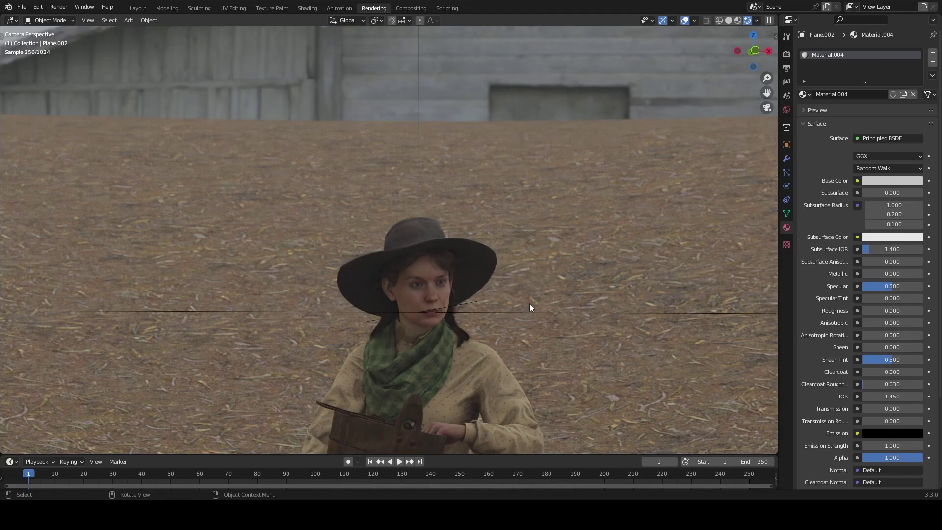
pyautogui.press('ctrl')
# Select the restored bounce plane Plane.002 in front of the woman's face.
pyautogui.click(513, 342)
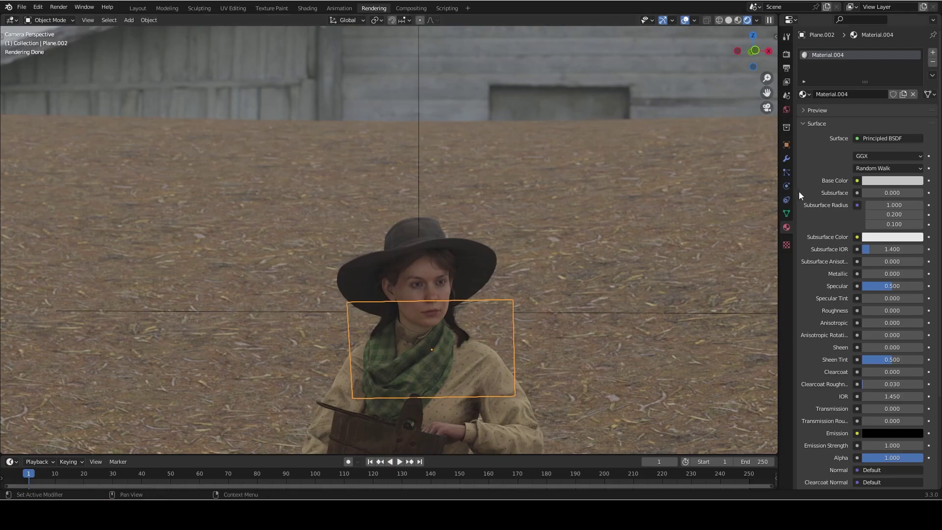
# Inspect the bounce plane's Base Color in the colour picker.
pyautogui.click(883, 181)
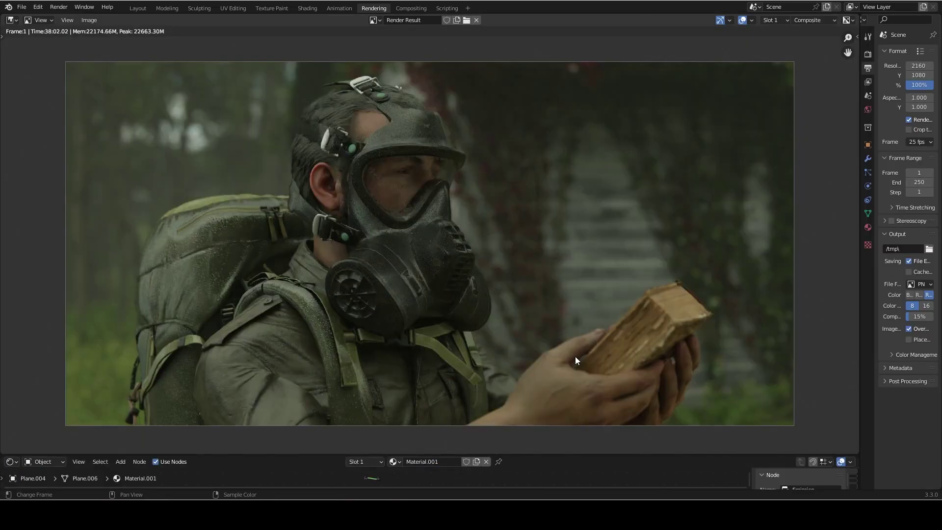
# Turn the render area into a live 3D Viewport of the gas-mask scene, out of camera view.
pyautogui.click(12, 20)
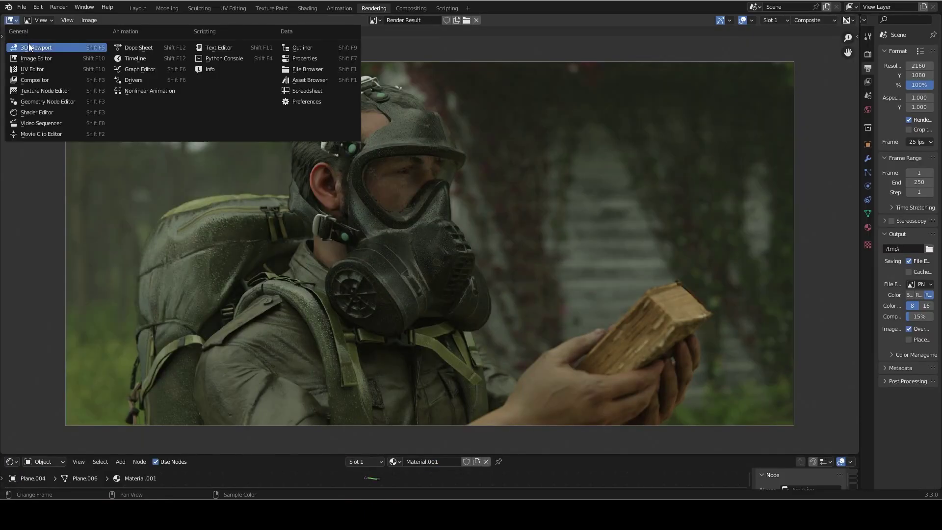
pyautogui.click(31, 48)
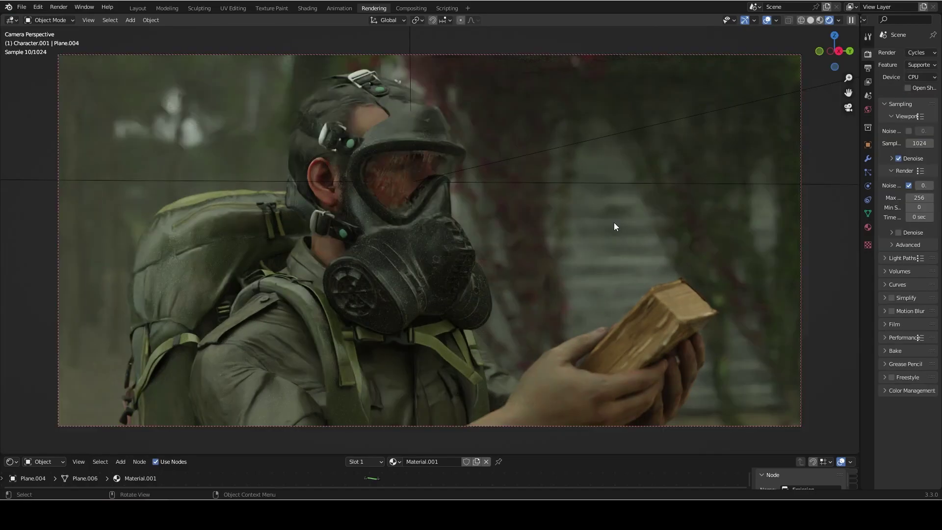
pyautogui.press('KP_0')
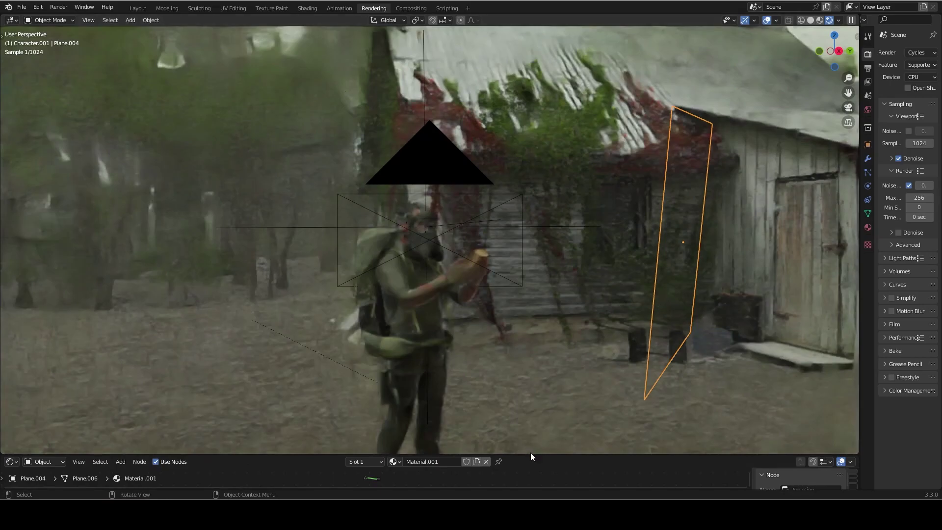
# Enlarge and zoom the Shader Editor to show the plane's Emission (strength 1.000) and Material Output nodes.
pyautogui.moveTo(531, 454); pyautogui.dragTo(530, 374)
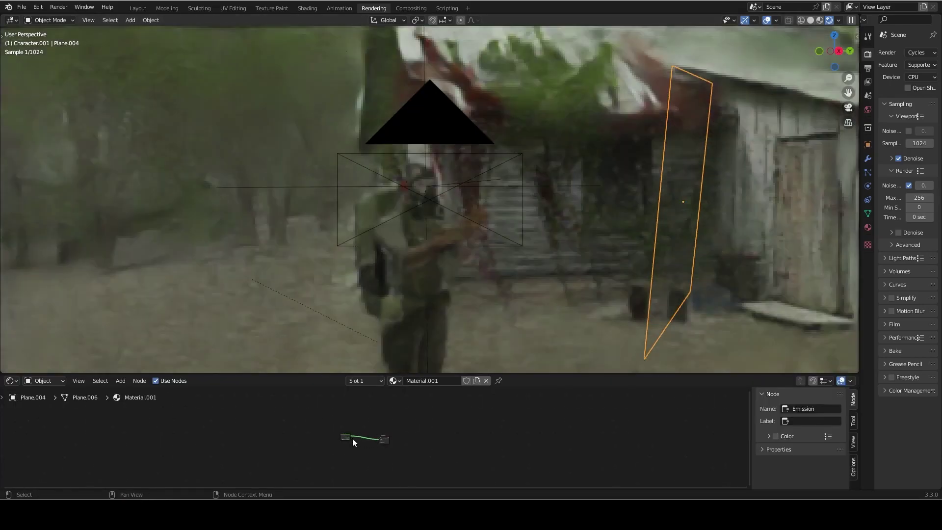
pyautogui.scroll(6, 353, 437)
pyautogui.moveTo(305, 440); pyautogui.dragTo(439, 449, button='middle')
pyautogui.scroll(2, 447, 434)
pyautogui.moveTo(560, 373); pyautogui.dragTo(562, 446)
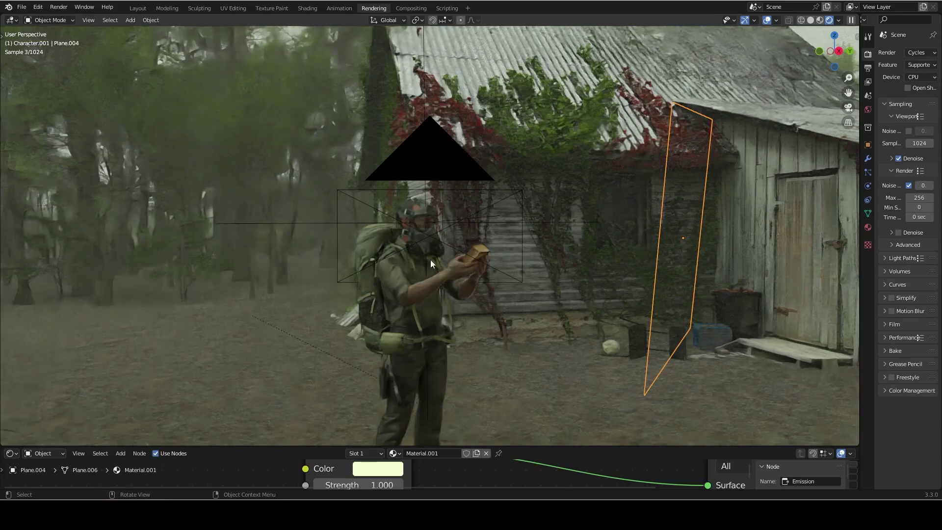
pyautogui.press('n')
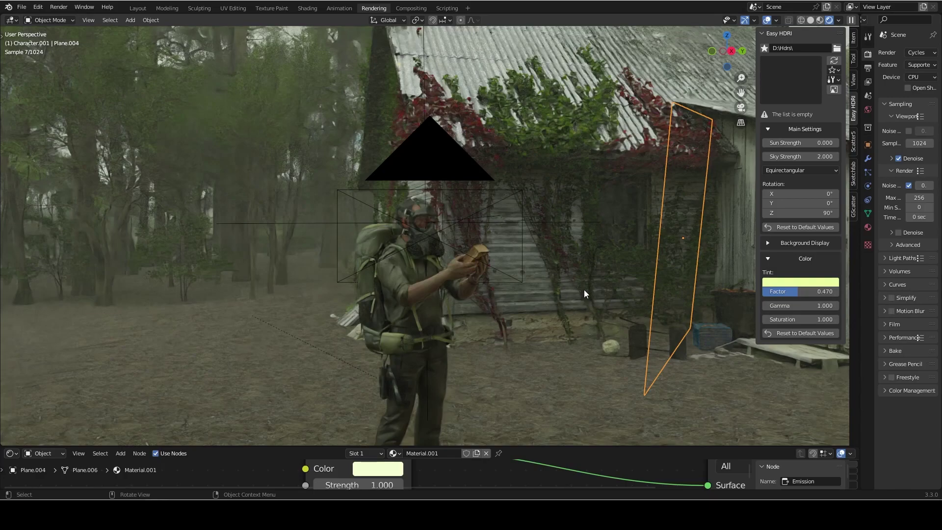
pyautogui.press('n')
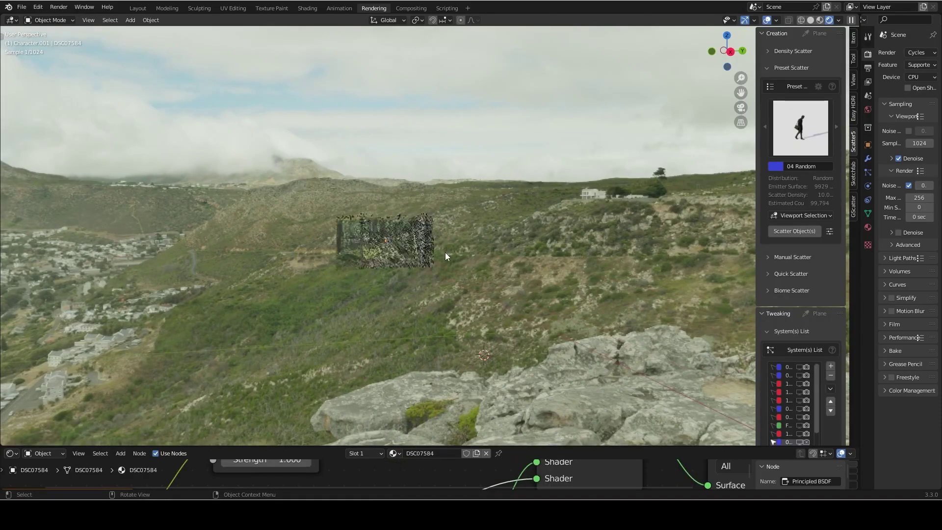
# Move the DSC07584 forest photo plane closer and lower, select it, and display its full material node tree.
pyautogui.moveTo(427, 255); pyautogui.dragTo(513, 283)
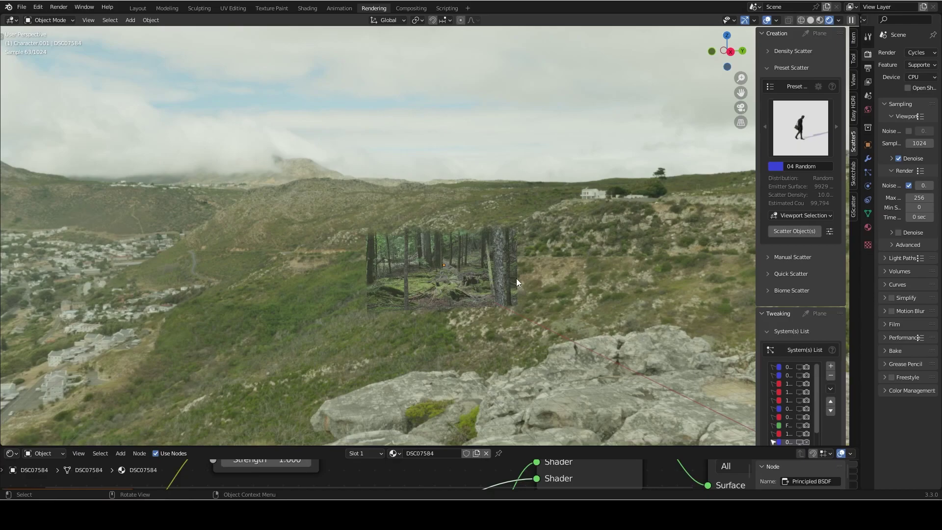
pyautogui.click(493, 279)
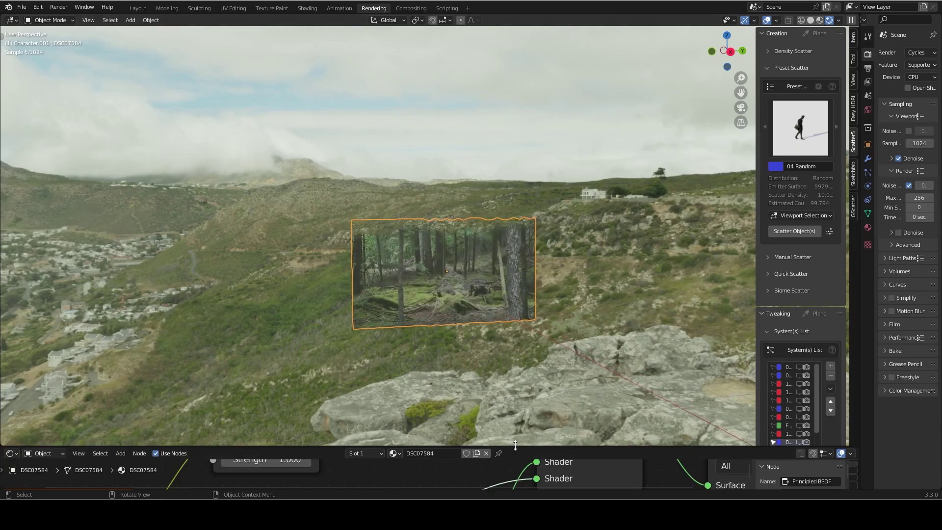
pyautogui.moveTo(512, 448); pyautogui.dragTo(511, 276)
pyautogui.scroll(-3, 346, 383)
pyautogui.moveTo(346, 382); pyautogui.dragTo(441, 345, button='middle')
pyautogui.scroll(-2, 343, 369)
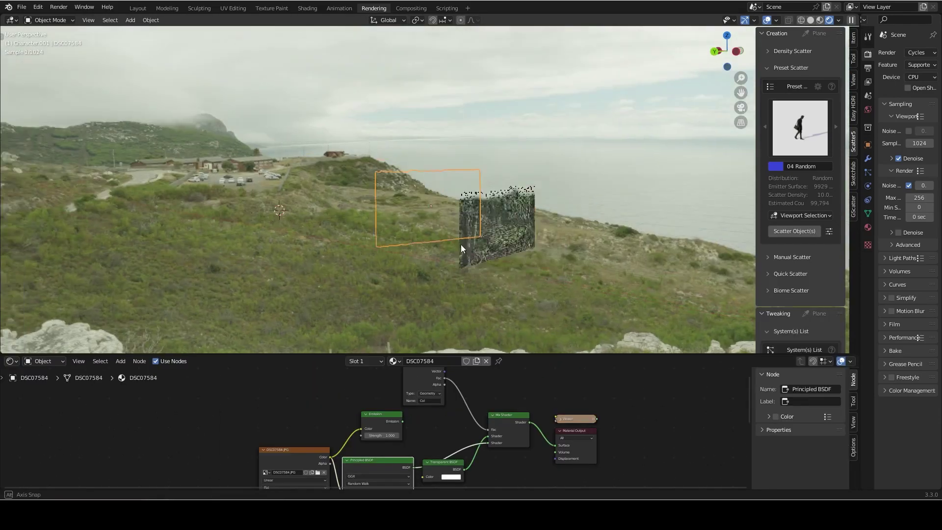
pyautogui.moveTo(413, 226); pyautogui.dragTo(435, 243, button='middle')
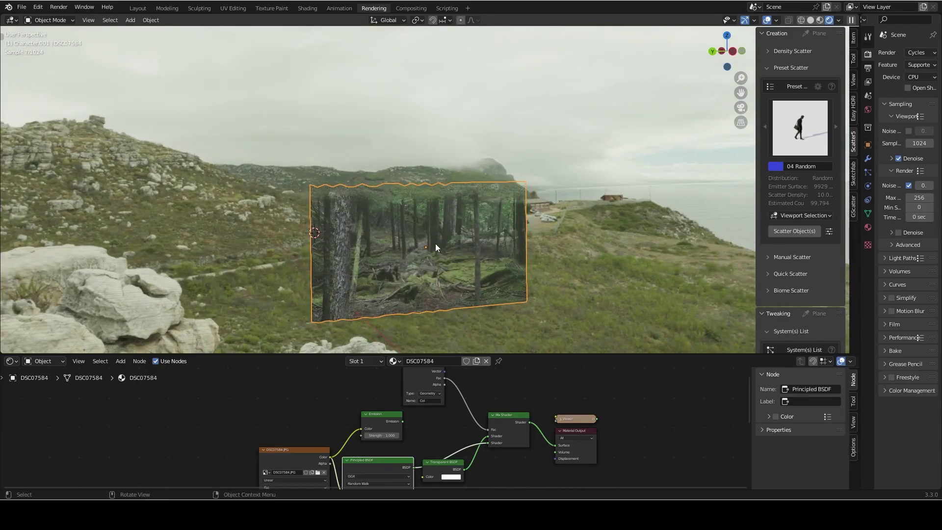
pyautogui.scroll(-1, 436, 434)
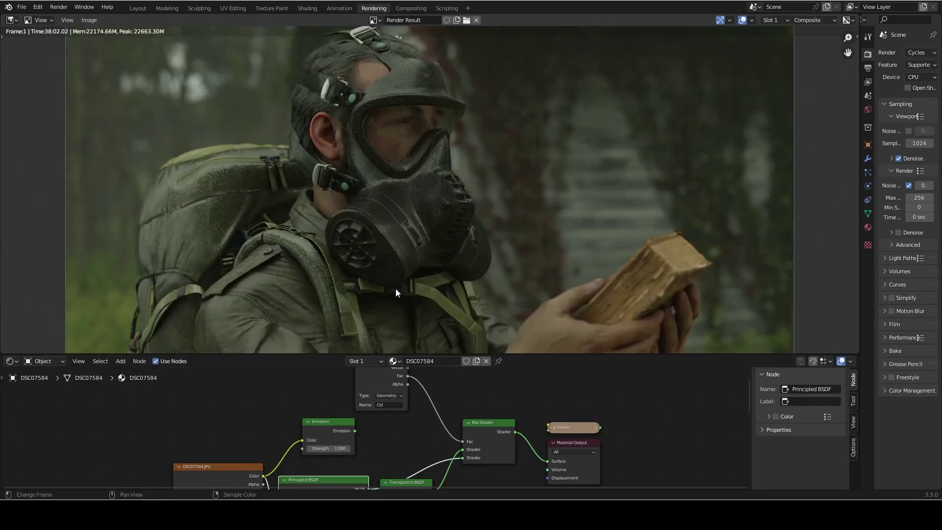
# Zoom around the gas-mask render and fit it back into view.
pyautogui.scroll(3, 331, 159)
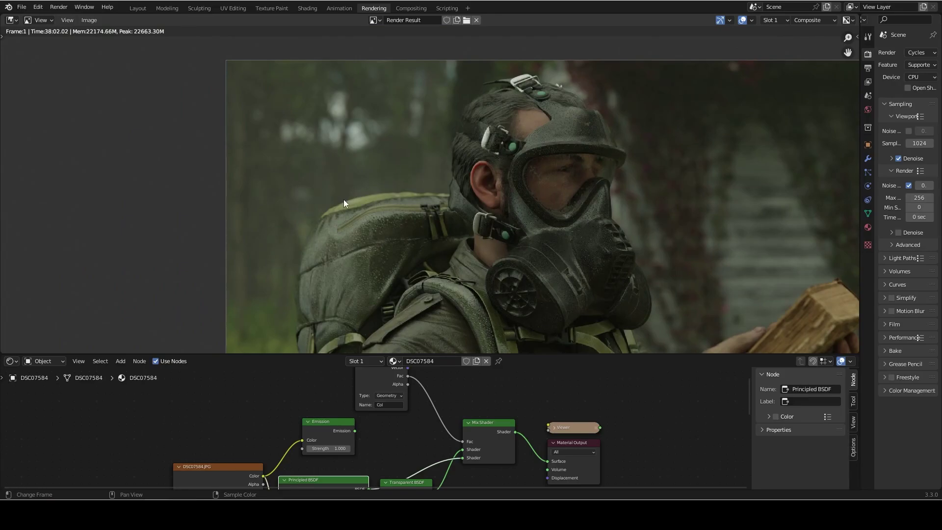
pyautogui.scroll(-2, 344, 199)
pyautogui.moveTo(384, 196); pyautogui.dragTo(336, 185, button='middle')
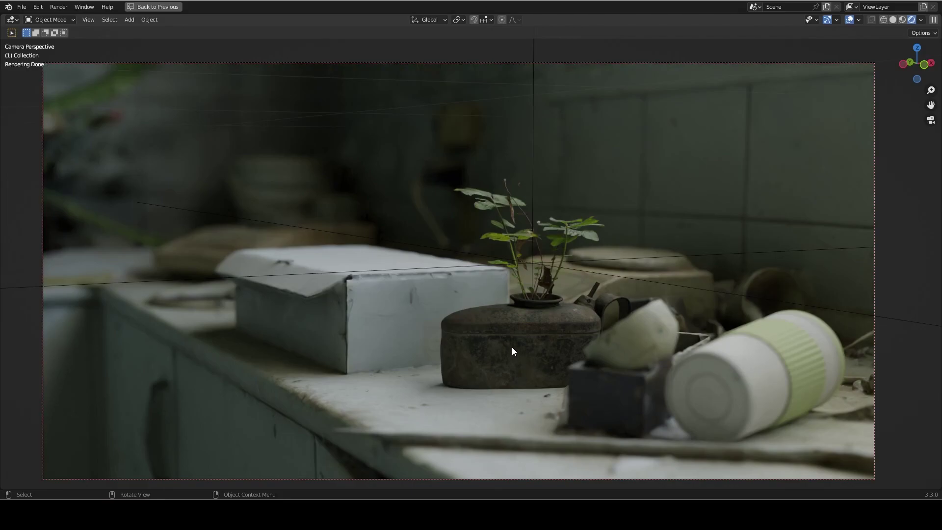
pyautogui.press('KP_0')
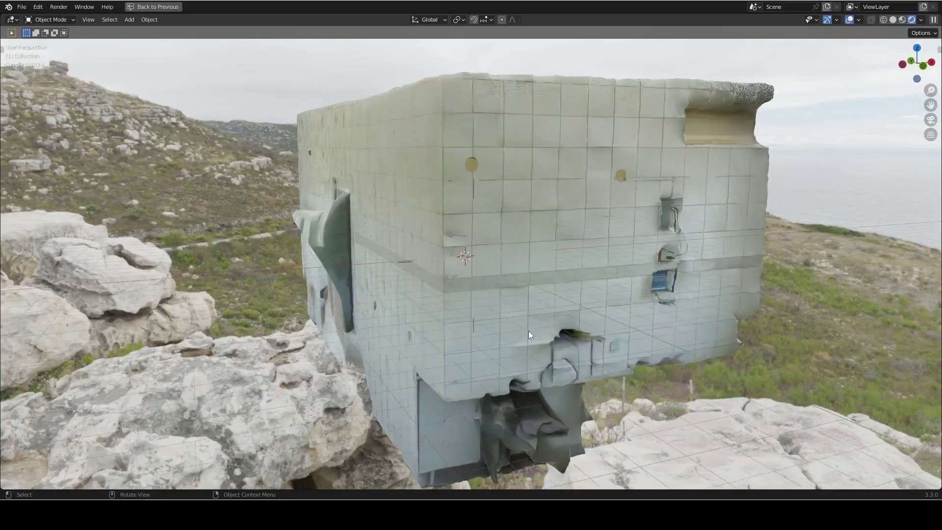
pyautogui.moveTo(528, 331); pyautogui.dragTo(441, 329, button='middle')
pyautogui.press('KP_0')
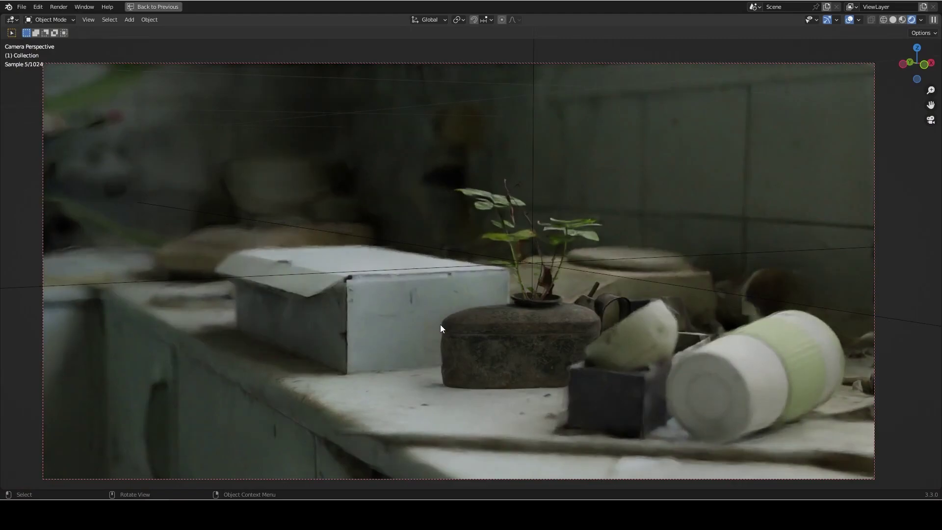